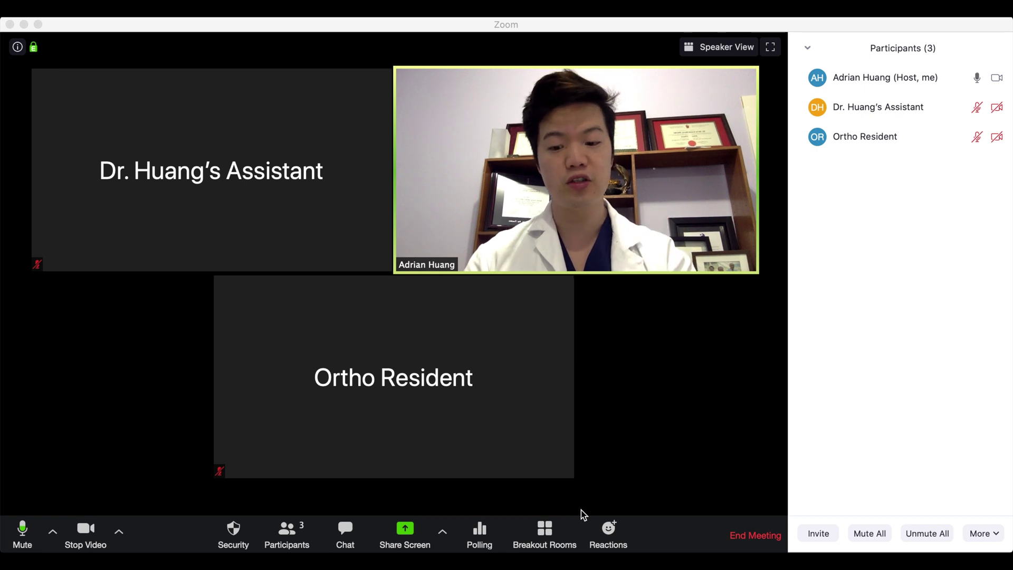
Create 6 breakout rooms with participants assigned manually
left_click(546, 536)
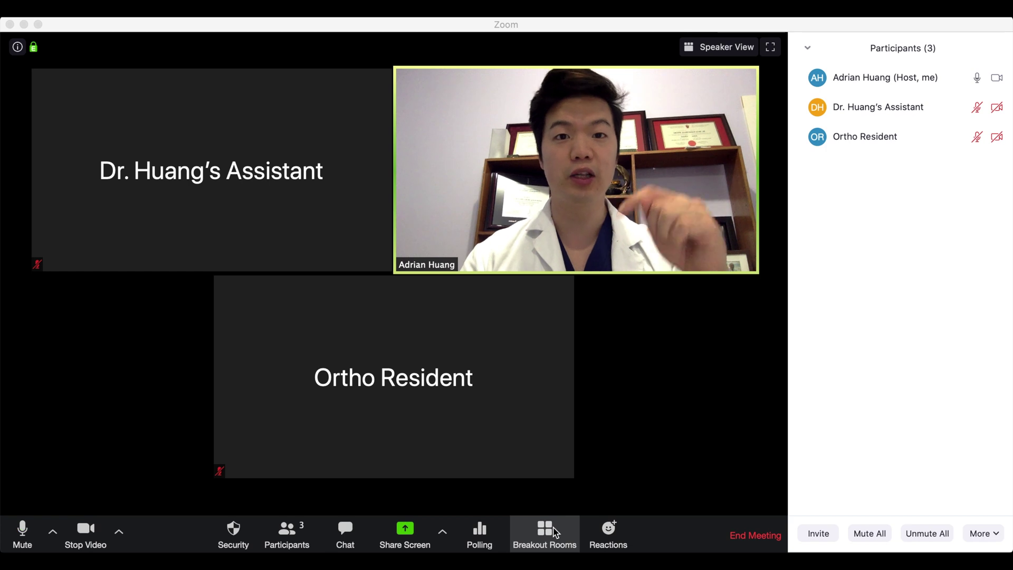
left_click(549, 533)
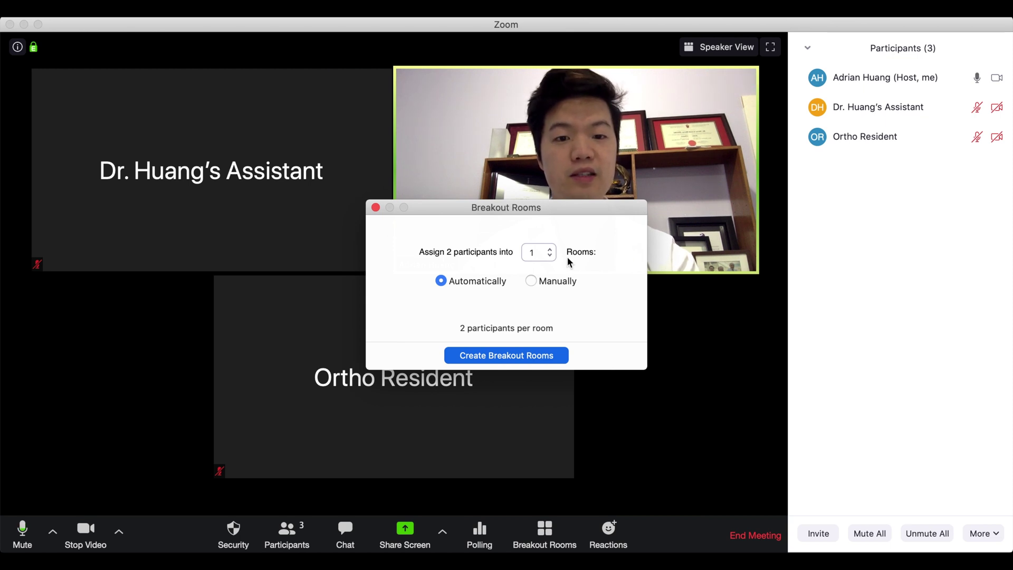
left_click(551, 250)
left_click(550, 250)
left_click(550, 249)
left_click(550, 249)
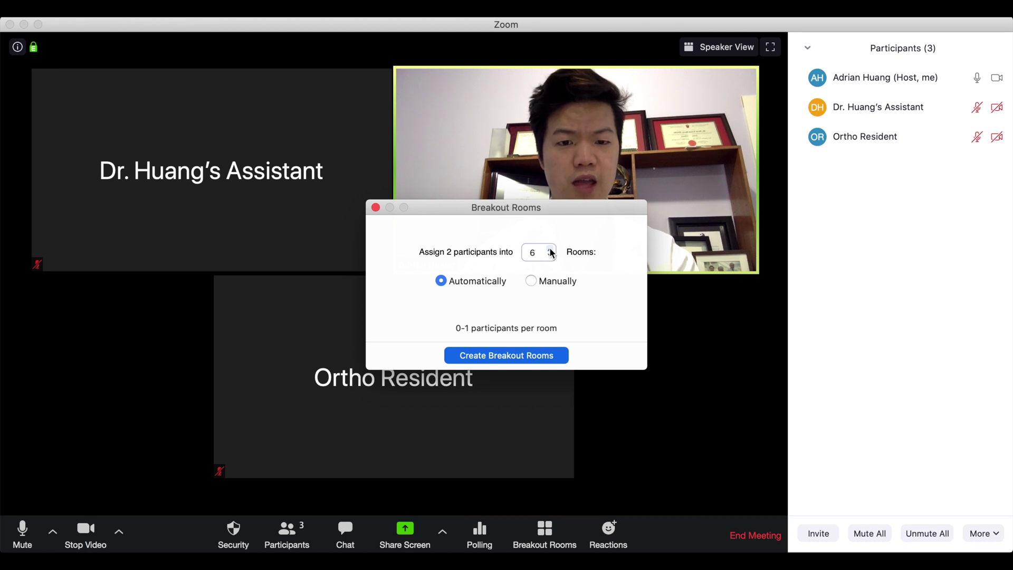
left_click(531, 282)
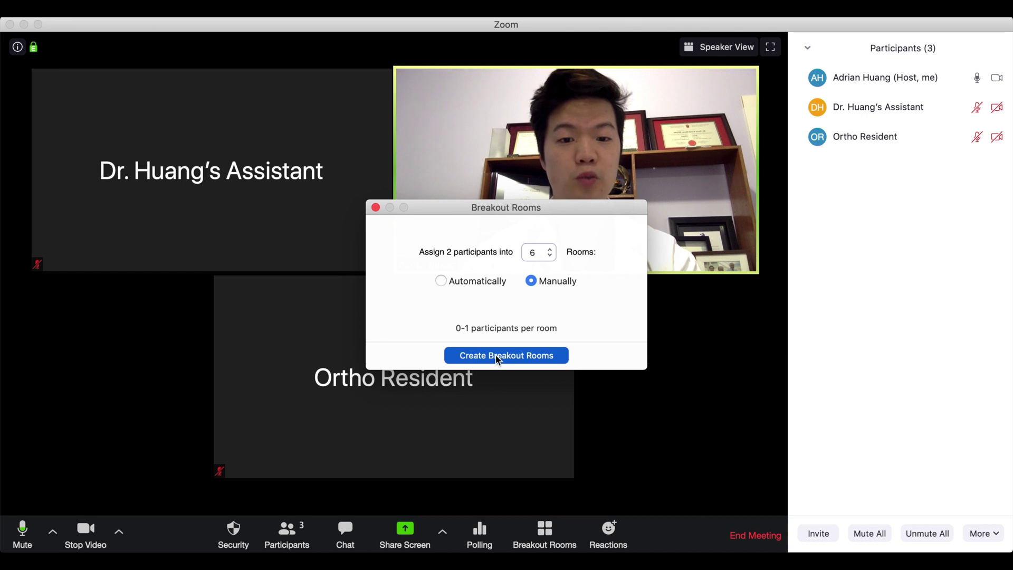
left_click(474, 355)
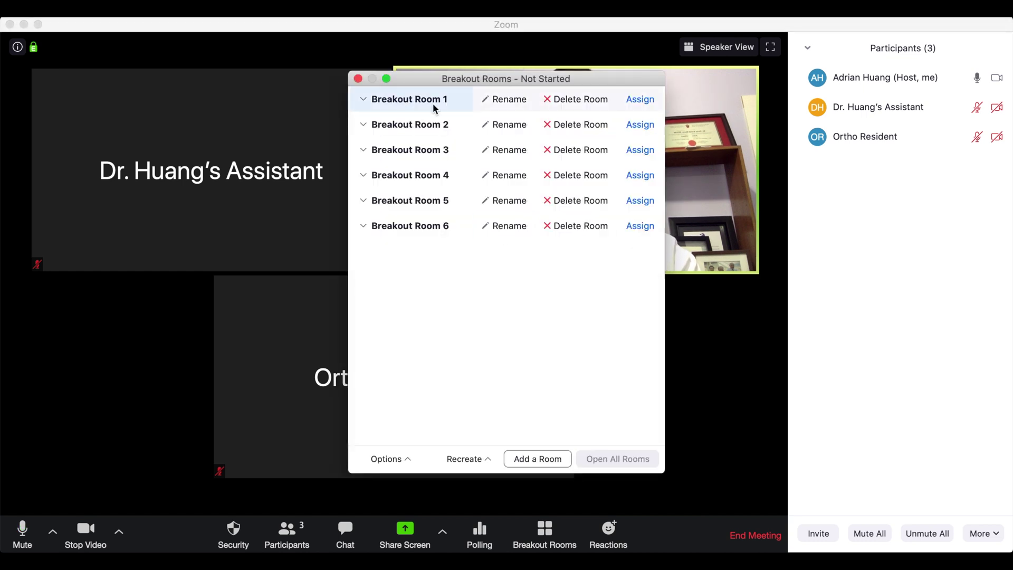
Rename the first three breakout rooms to Room 1, Room 2 and Room 3
left_click(511, 101)
type("Room 1")
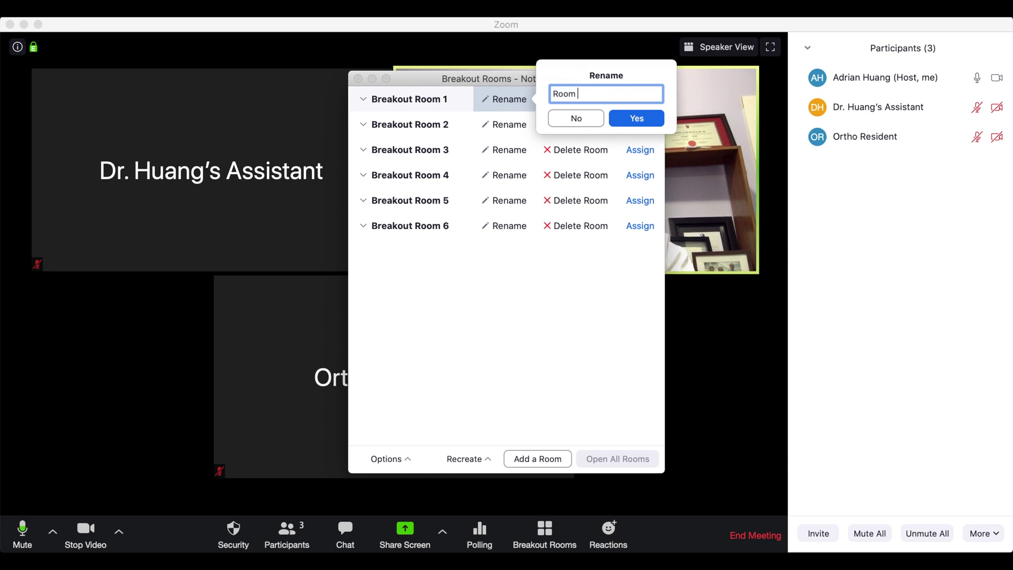
left_click(633, 118)
left_click(510, 126)
type("Room 2")
left_click(634, 144)
left_click(509, 150)
type("Room 3")
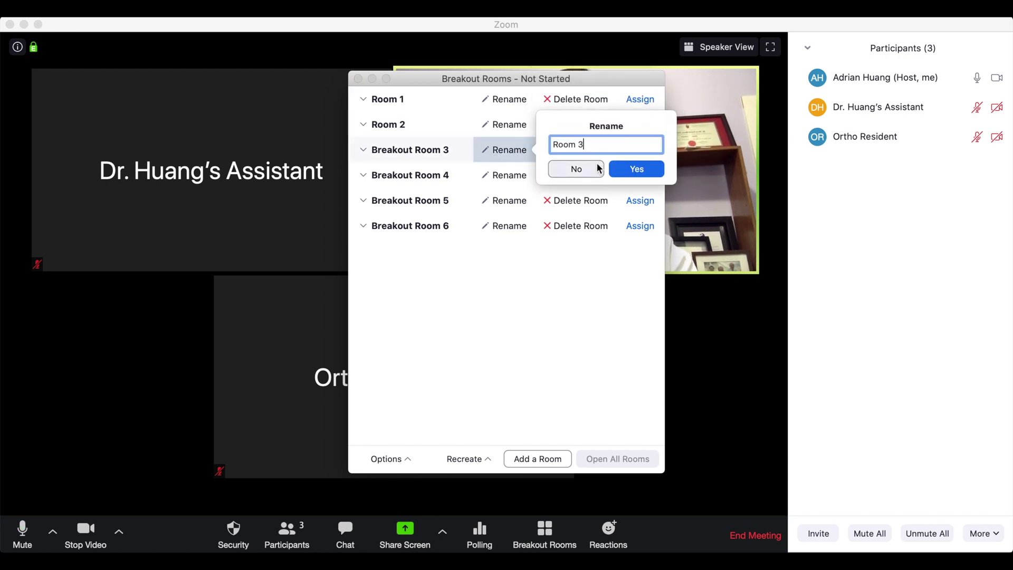
key("Return")
Rename the remaining rooms to Room 4, Review Room and Completed
left_click(510, 175)
type("Room 4")
left_click(636, 194)
left_click(504, 202)
type("Reiiew Room")
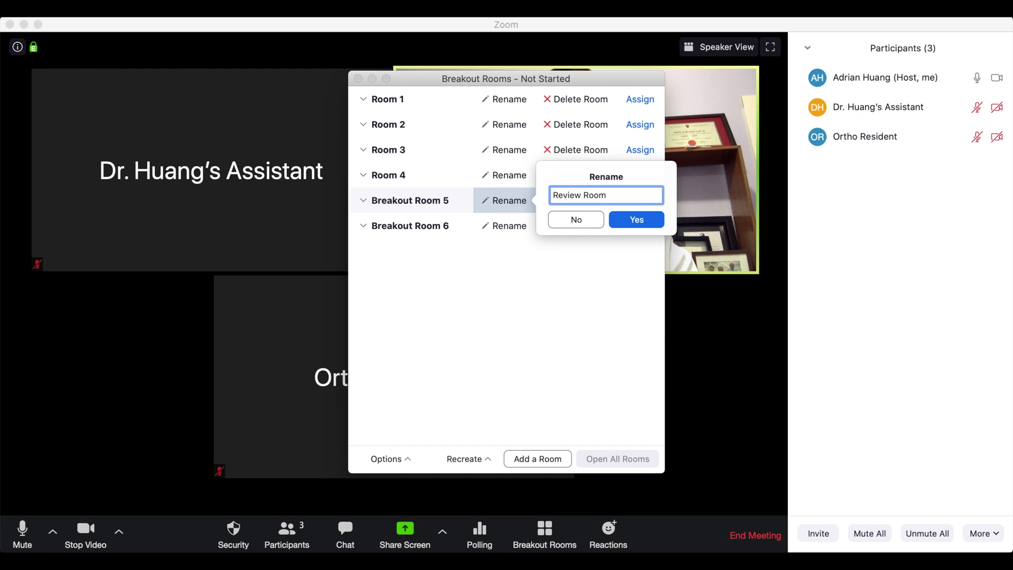
left_click(638, 222)
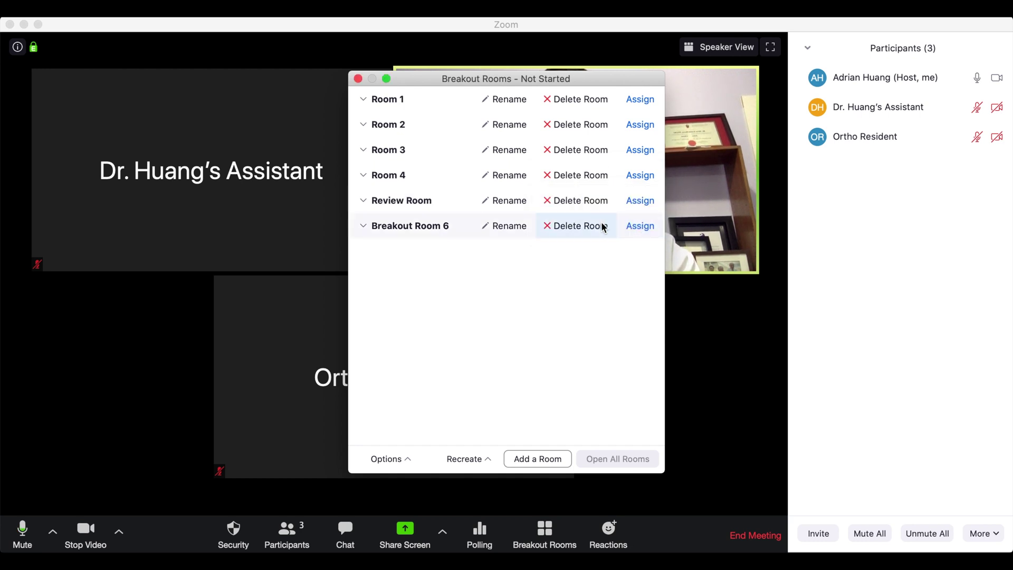
left_click(513, 227)
type("Completed")
left_click(647, 250)
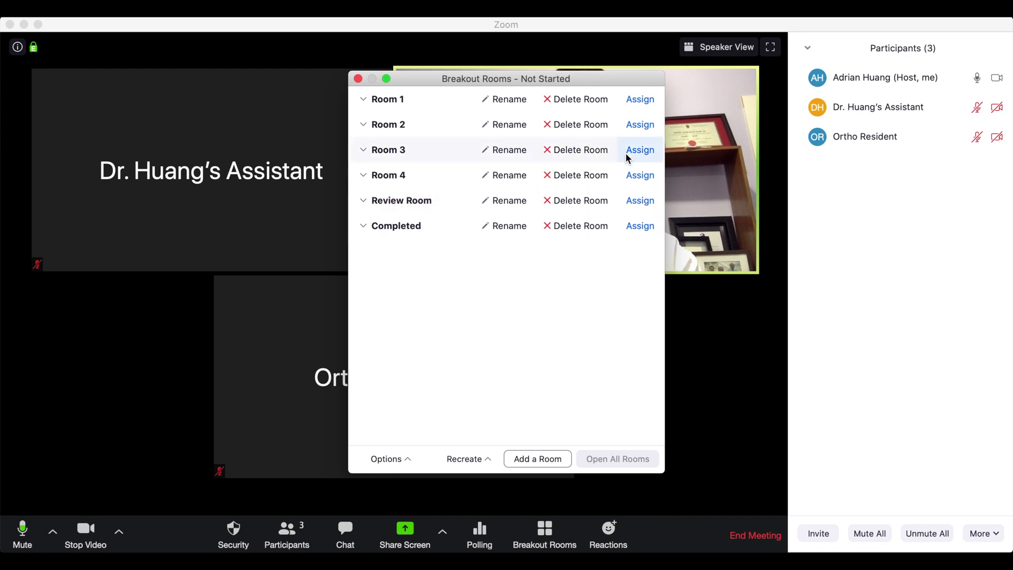
Assign Ortho Resident to Room 1, open all rooms, and close the Breakout Rooms window
left_click(648, 107)
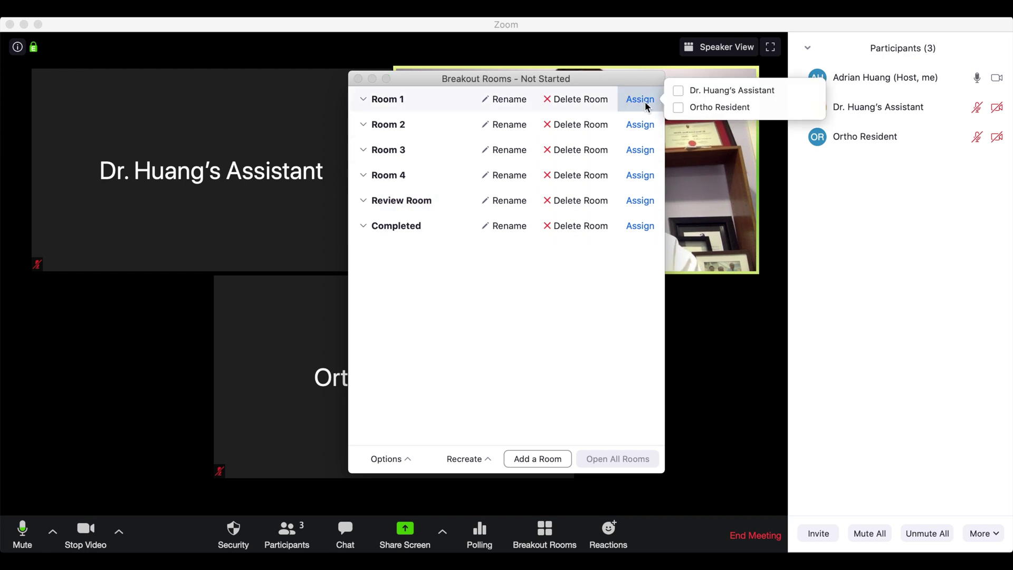
left_click(678, 108)
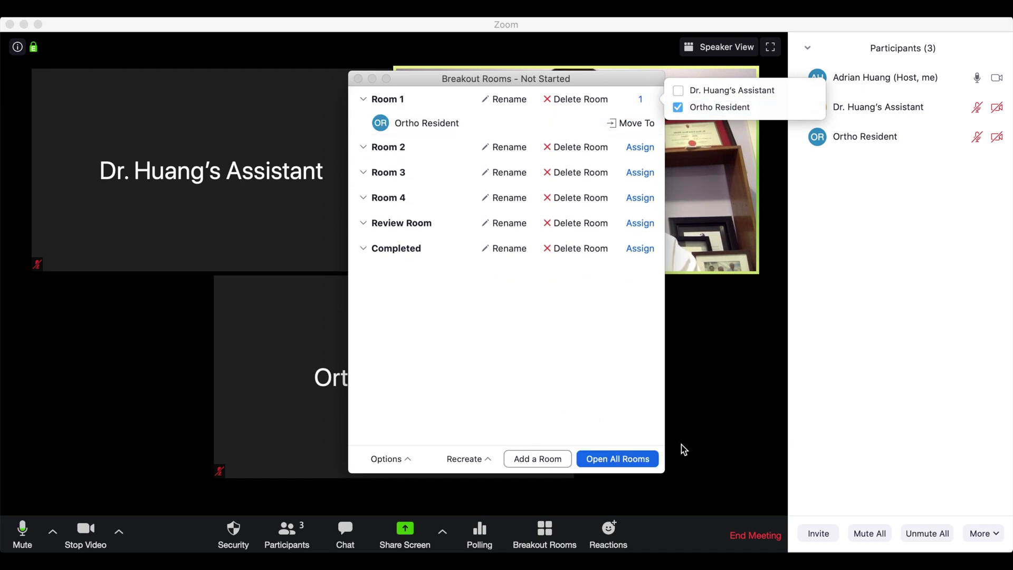
left_click(629, 463)
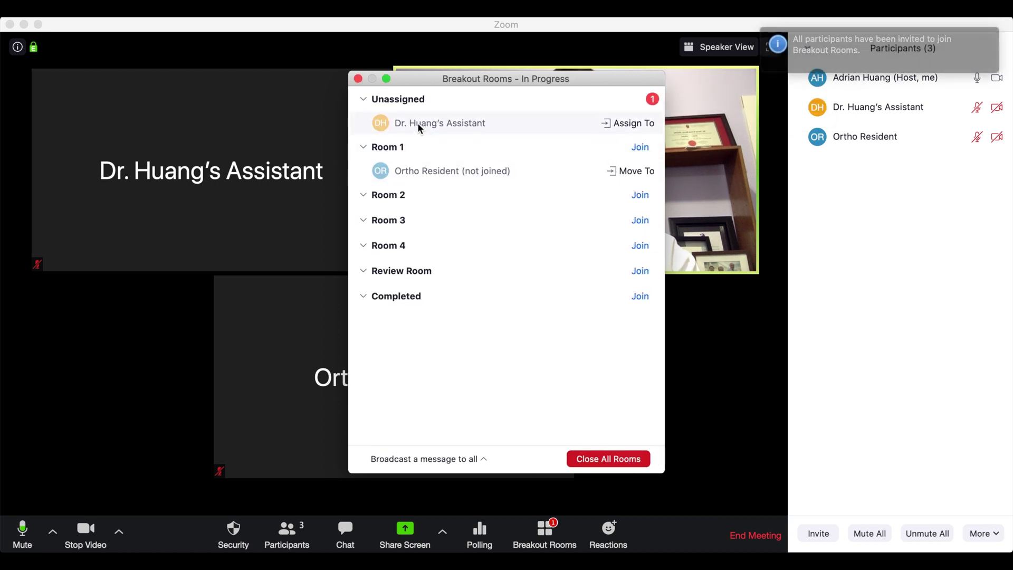
left_click(358, 79)
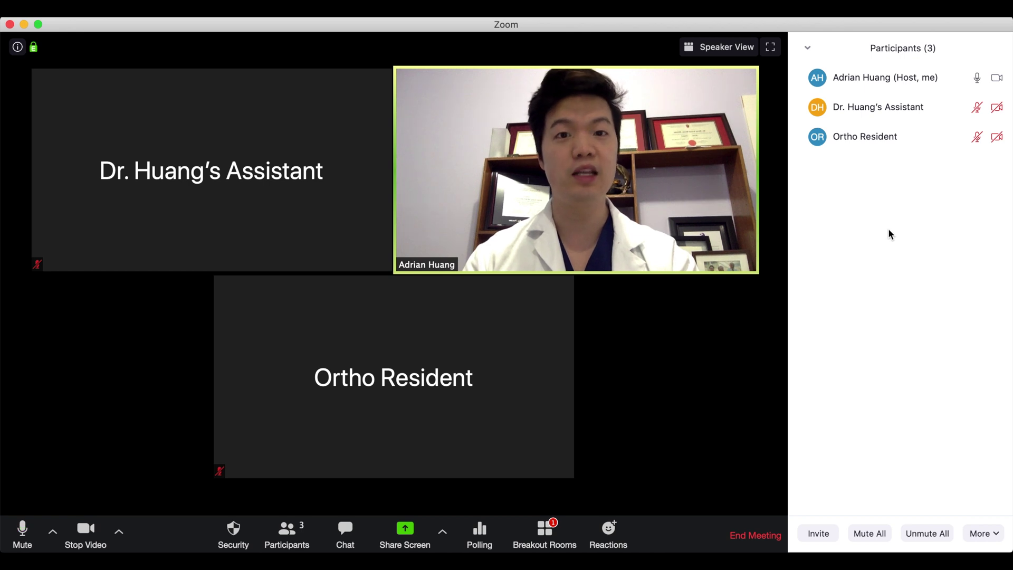
mouse_move(826, 111)
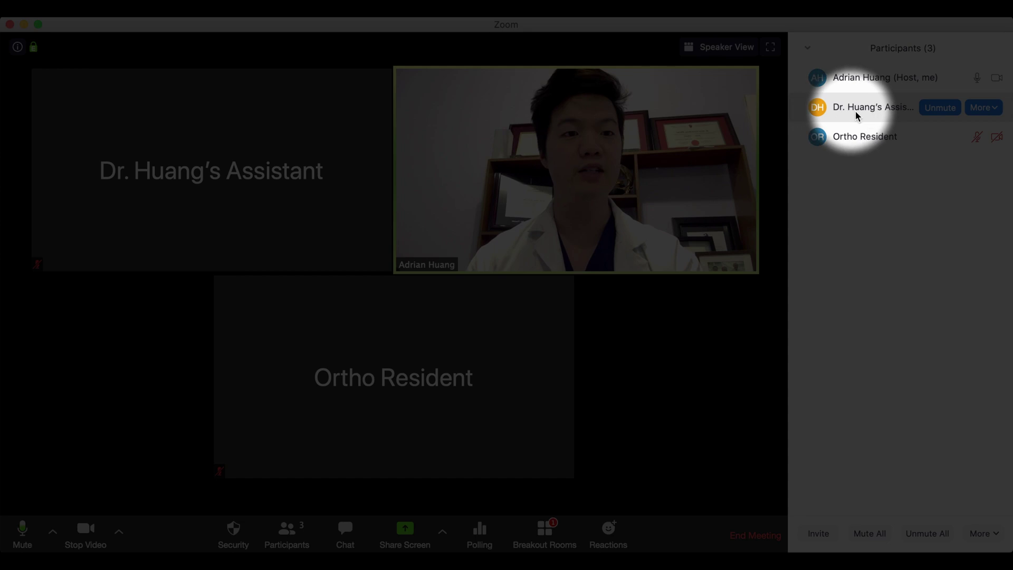
Make Dr. Huang's Assistant the host and confirm the host change
left_click(982, 108)
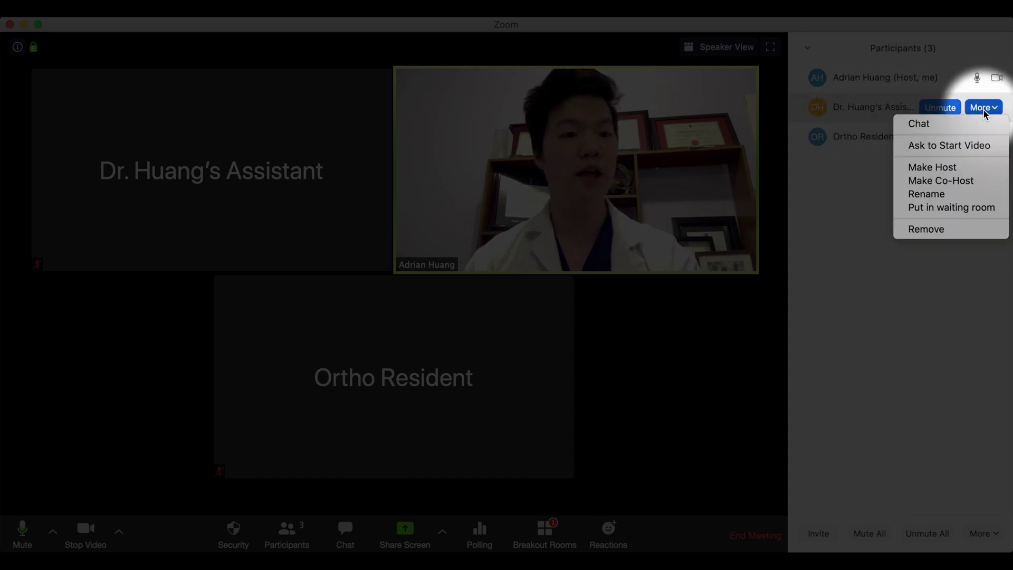
left_click(958, 168)
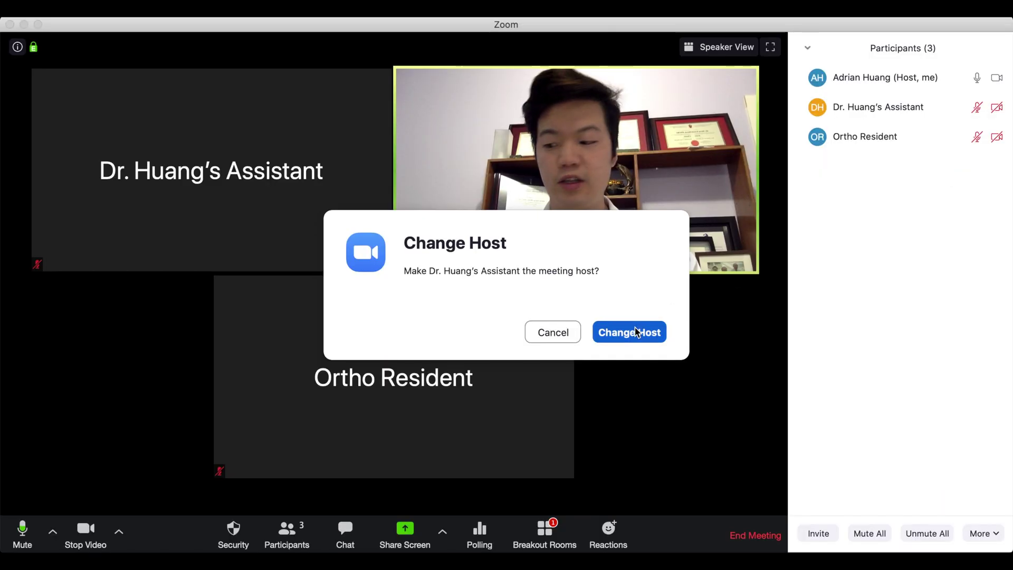
left_click(636, 332)
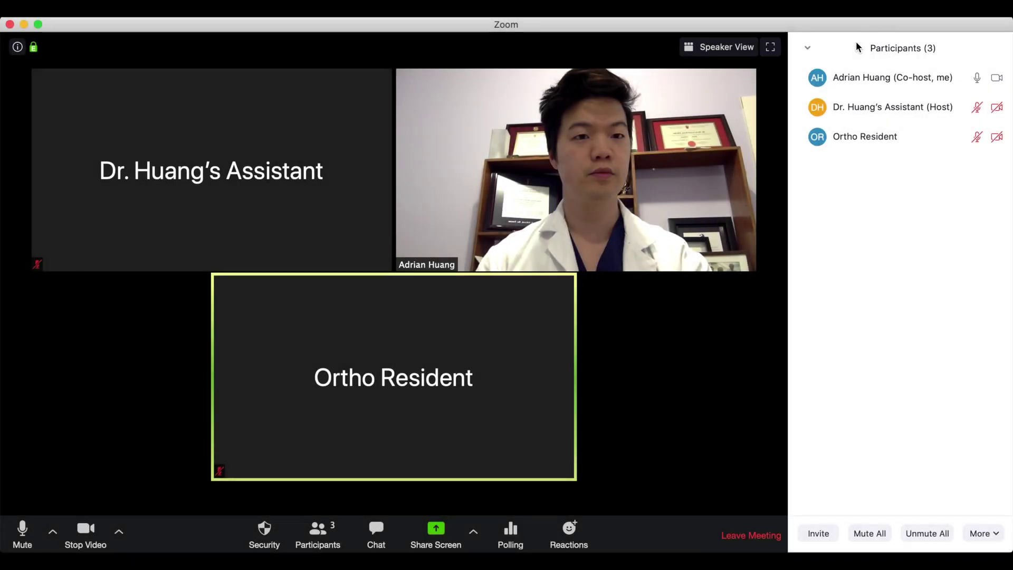
mouse_move(904, 83)
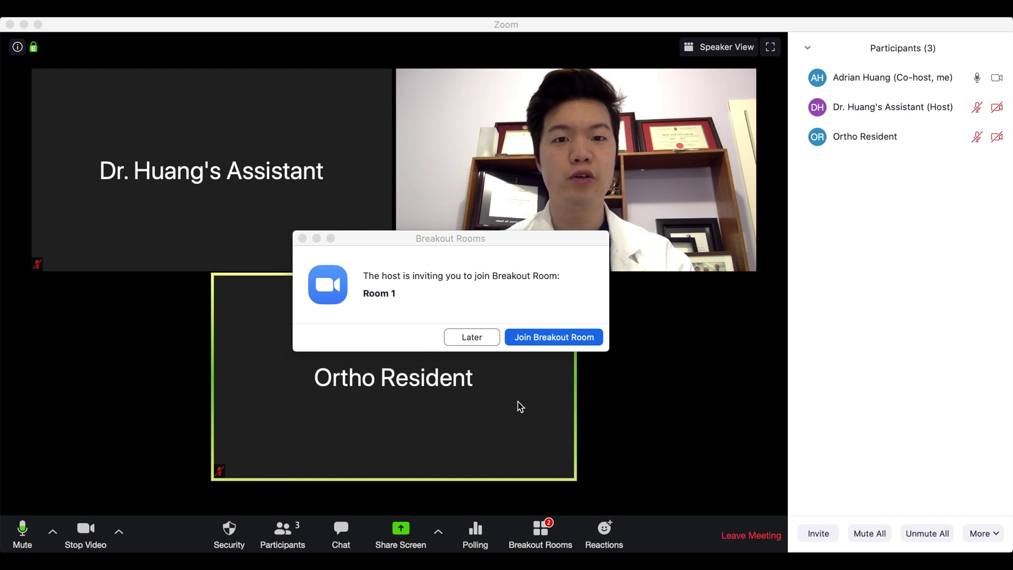
Accept the invitation to join Room 1 and display the breakout rooms list
left_click(554, 338)
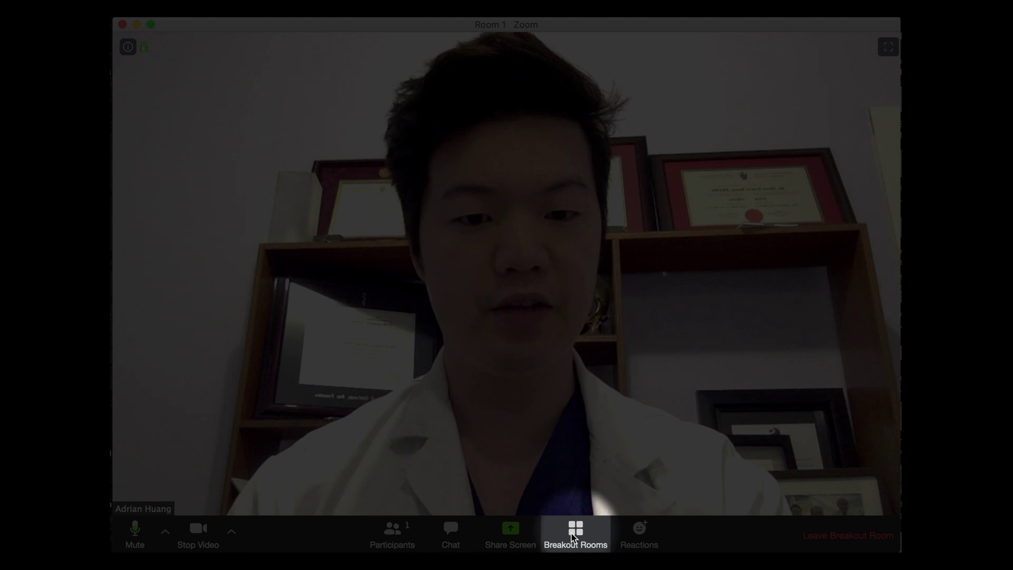
left_click(574, 536)
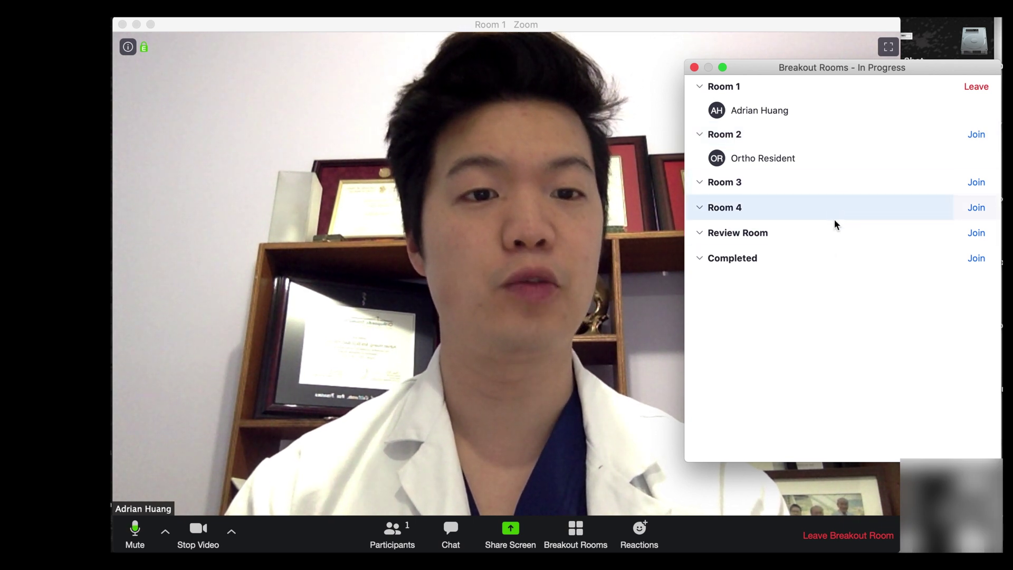
left_click(769, 26)
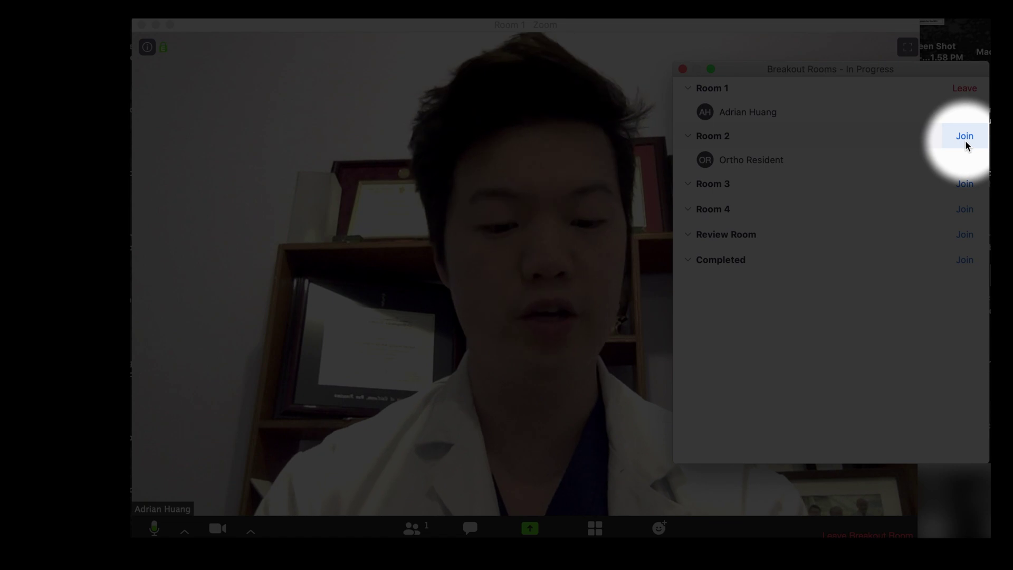
Join Room 2, then switch from the rooms list to the Review Room
left_click(965, 133)
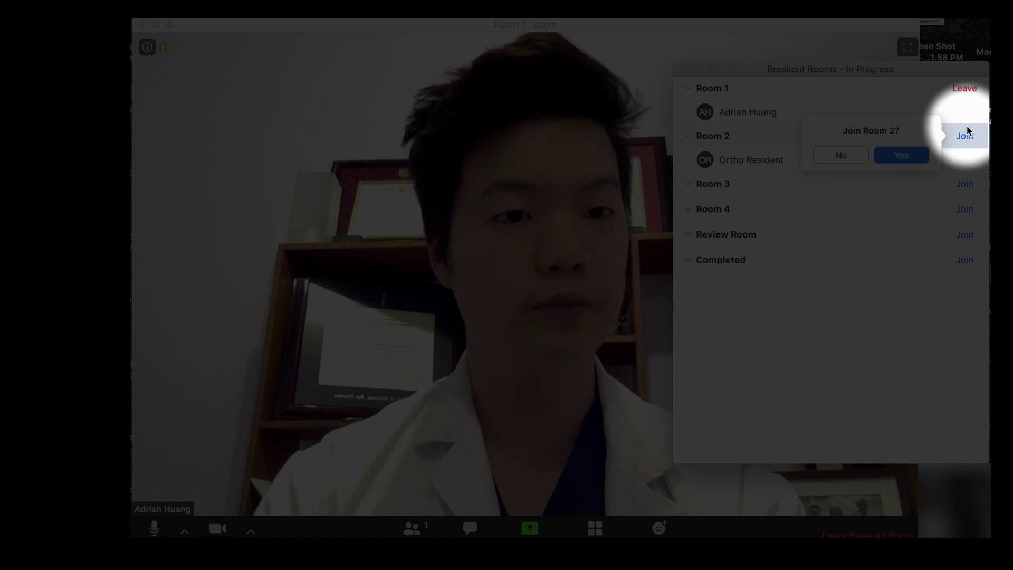
left_click(900, 155)
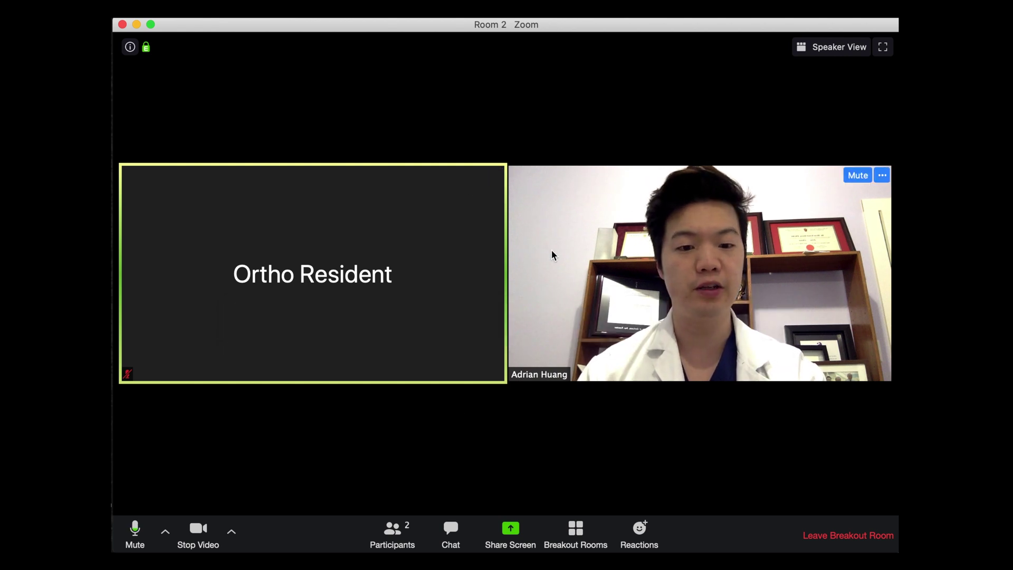
left_click(577, 529)
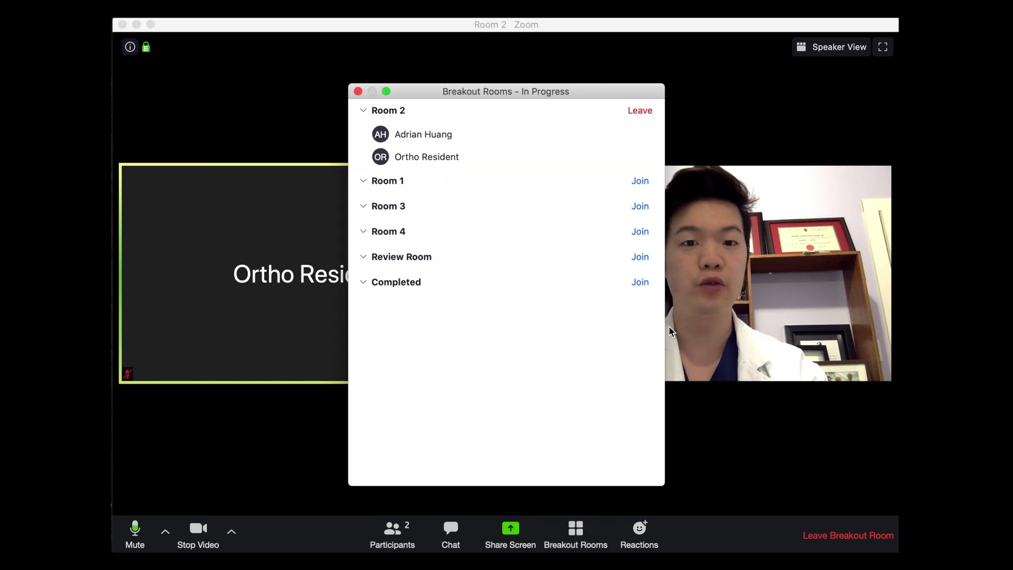
left_click(641, 256)
left_click(768, 275)
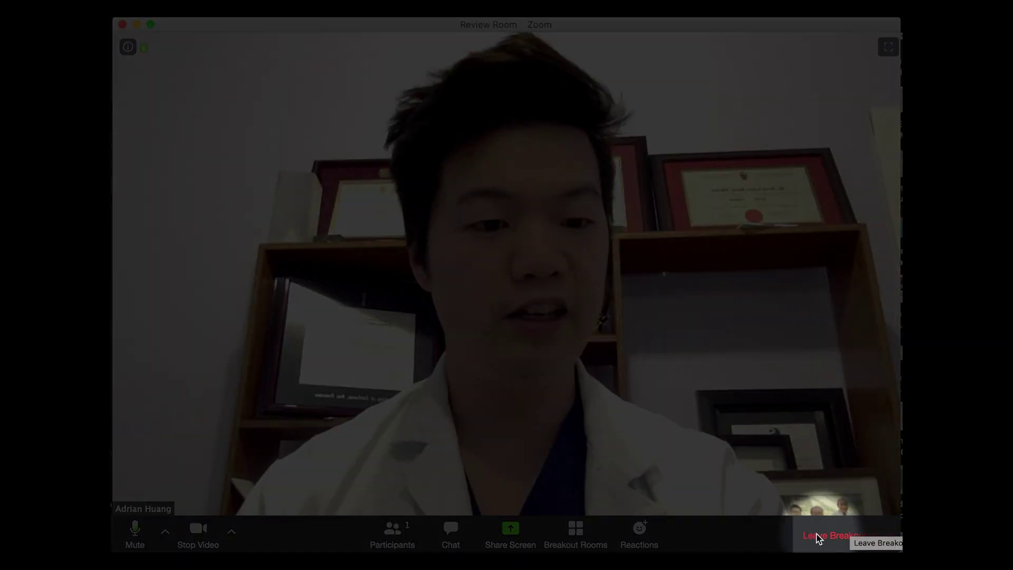
Leave the Review Room and choose Return to Main Session
left_click(845, 537)
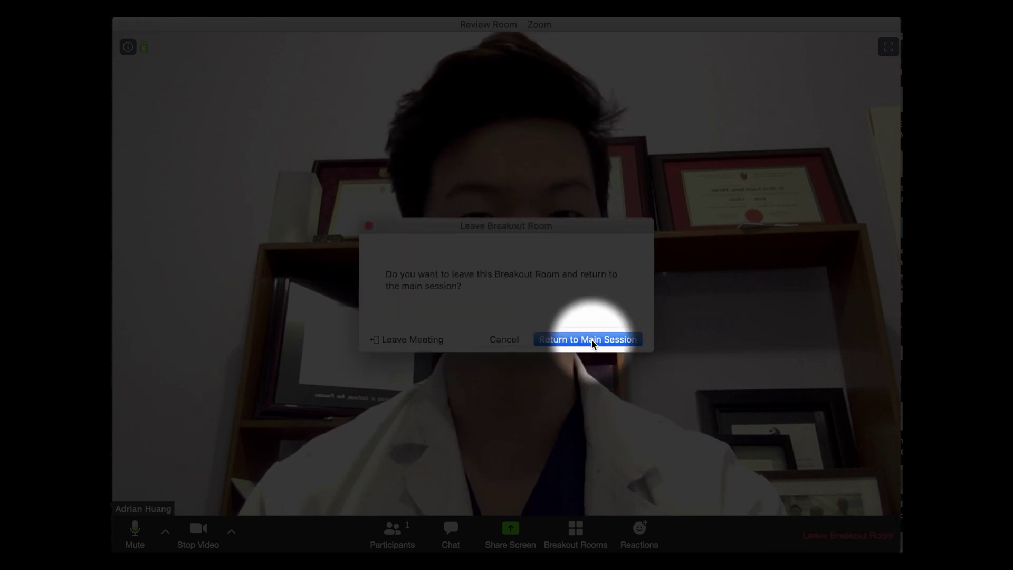
left_click(622, 341)
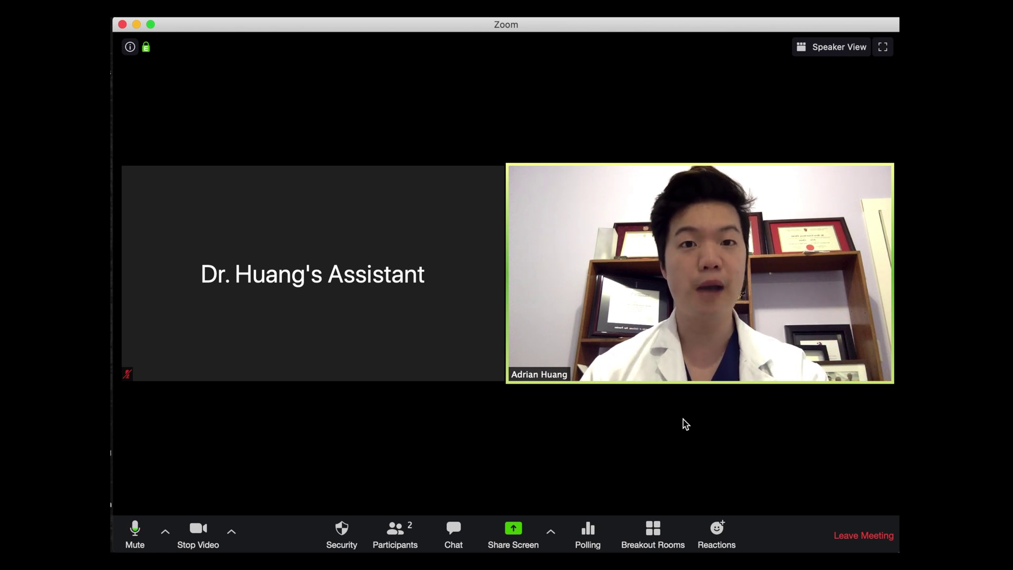
left_click(654, 533)
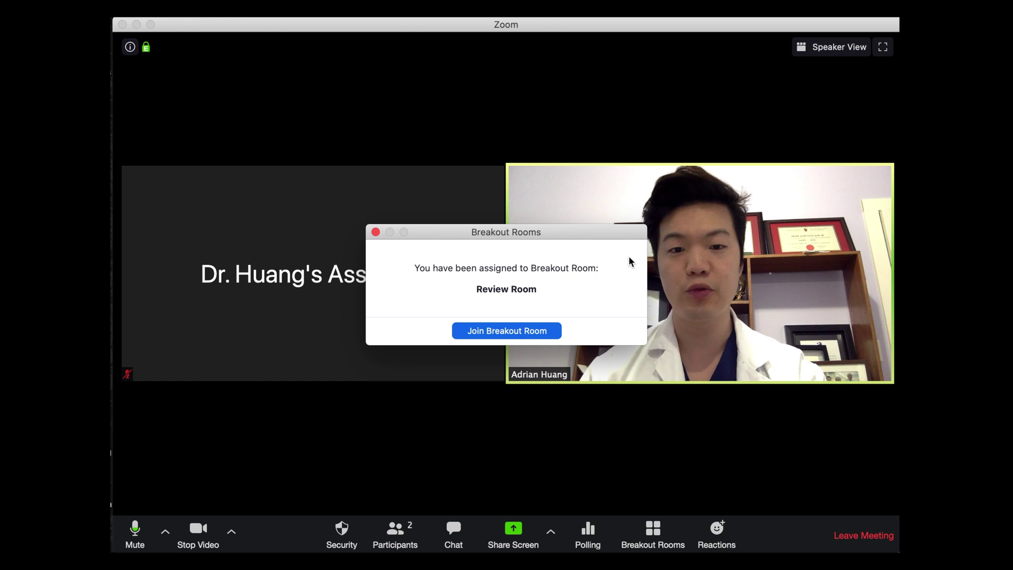
left_click(521, 330)
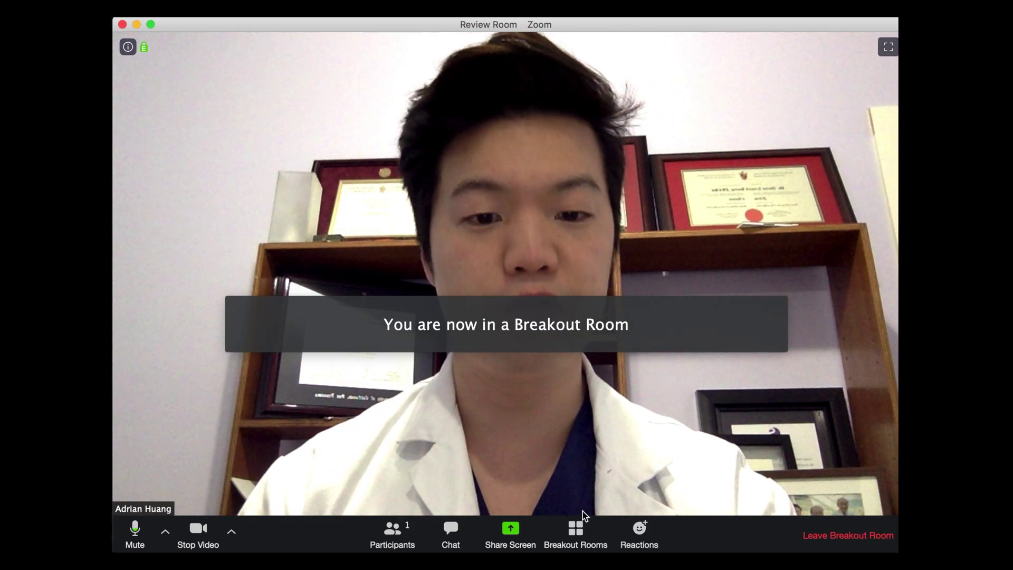
left_click(583, 542)
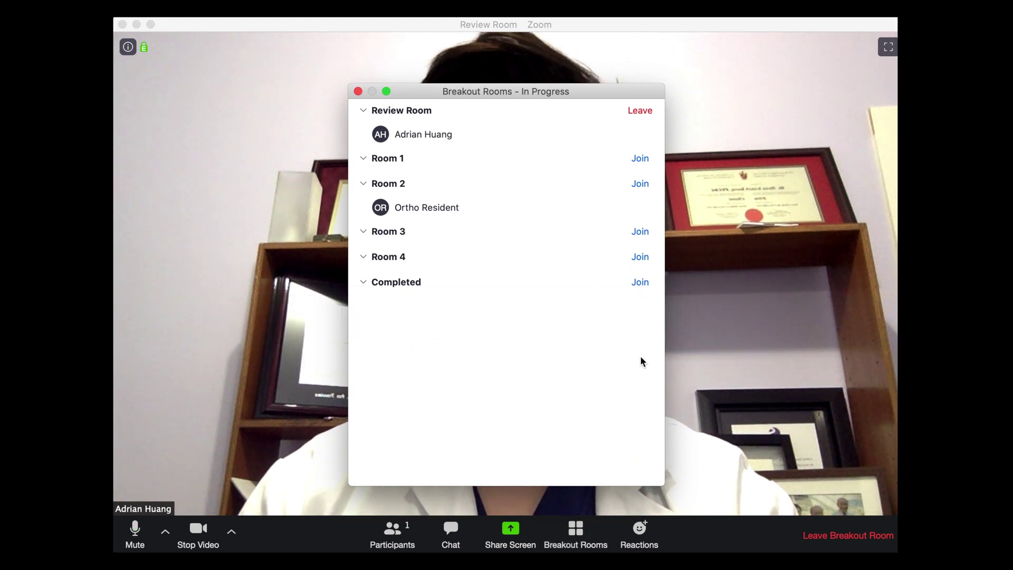